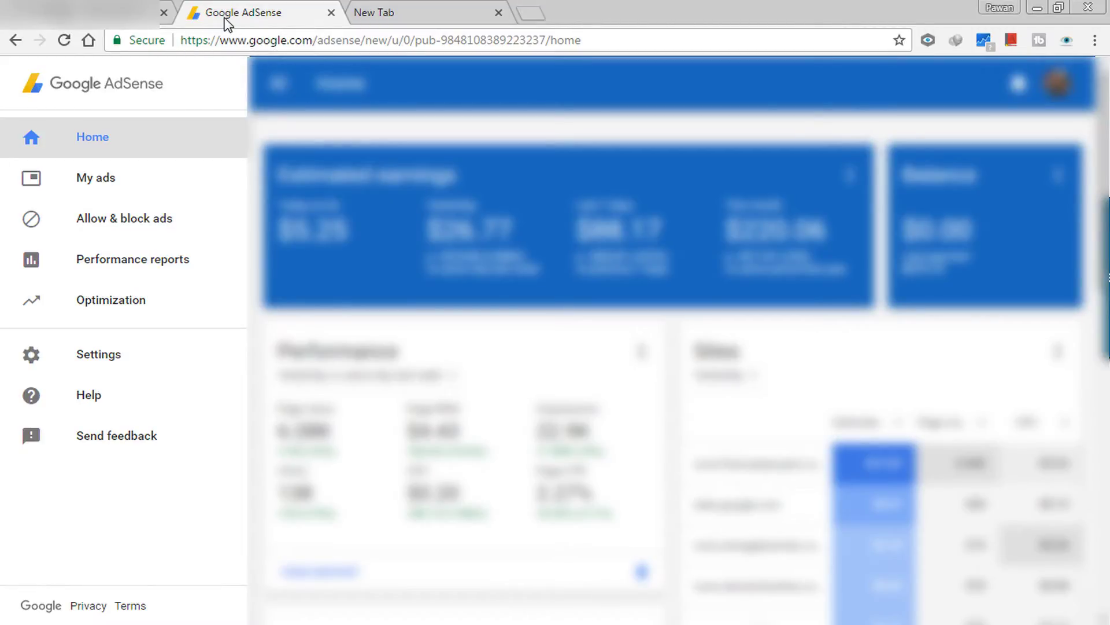
Go to My ads > Page-level ads and expand the QuickStart ads details.
left_click(81, 184)
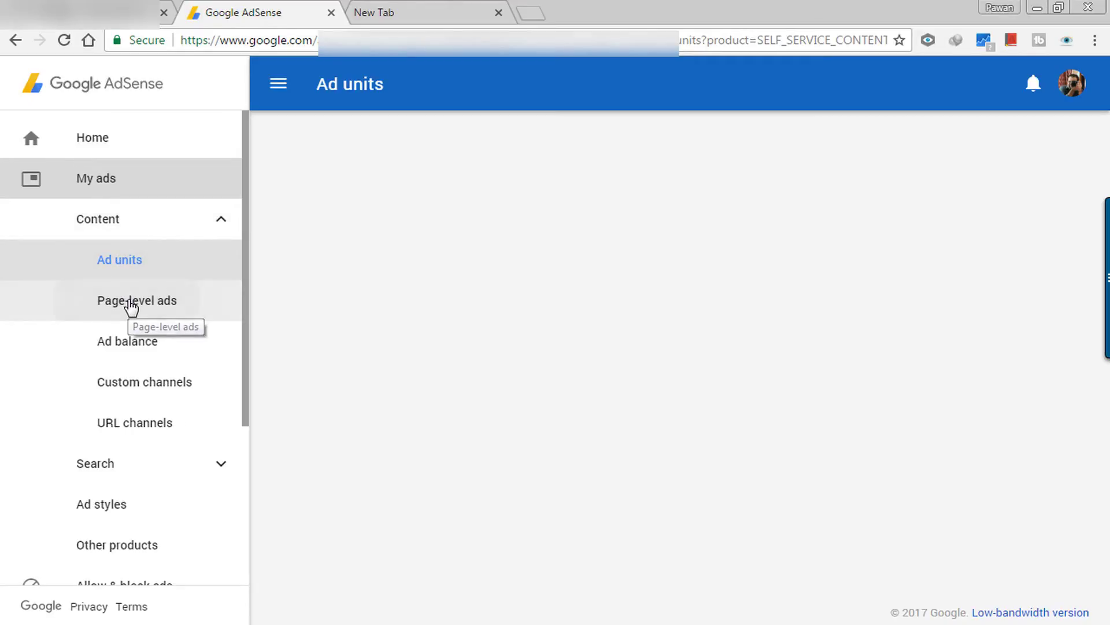
left_click(131, 306)
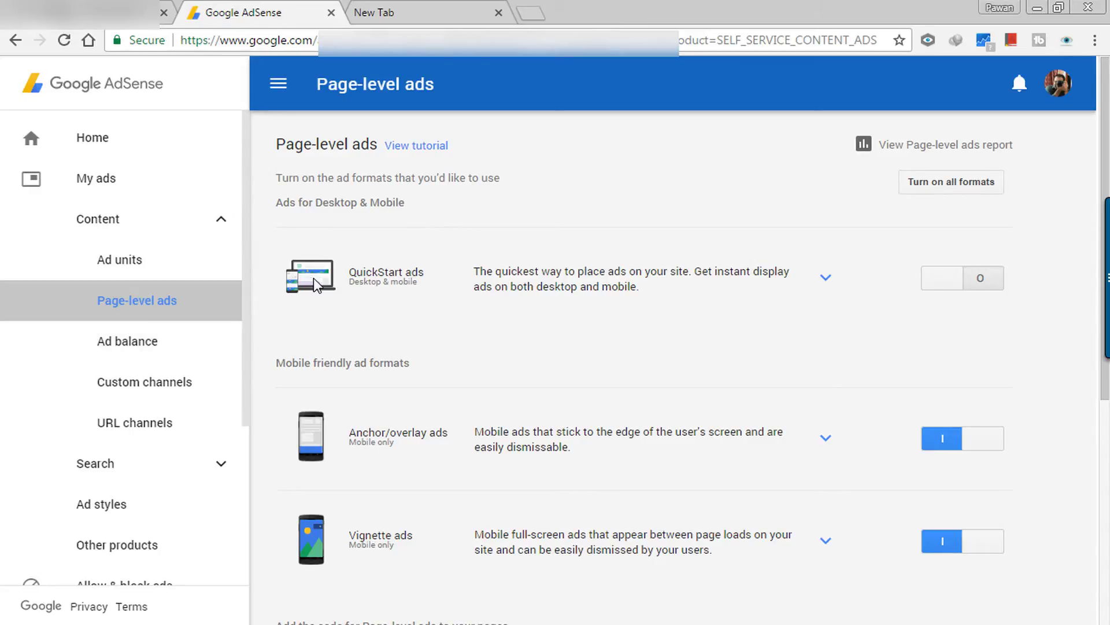
left_click_drag(346, 275, 435, 274)
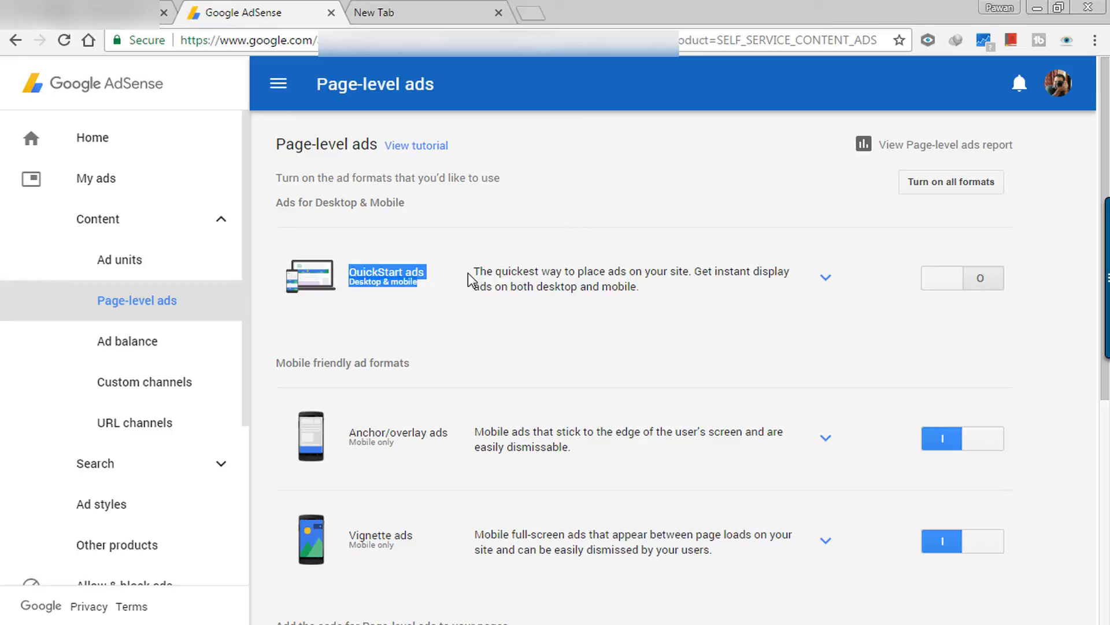
left_click_drag(469, 276, 665, 296)
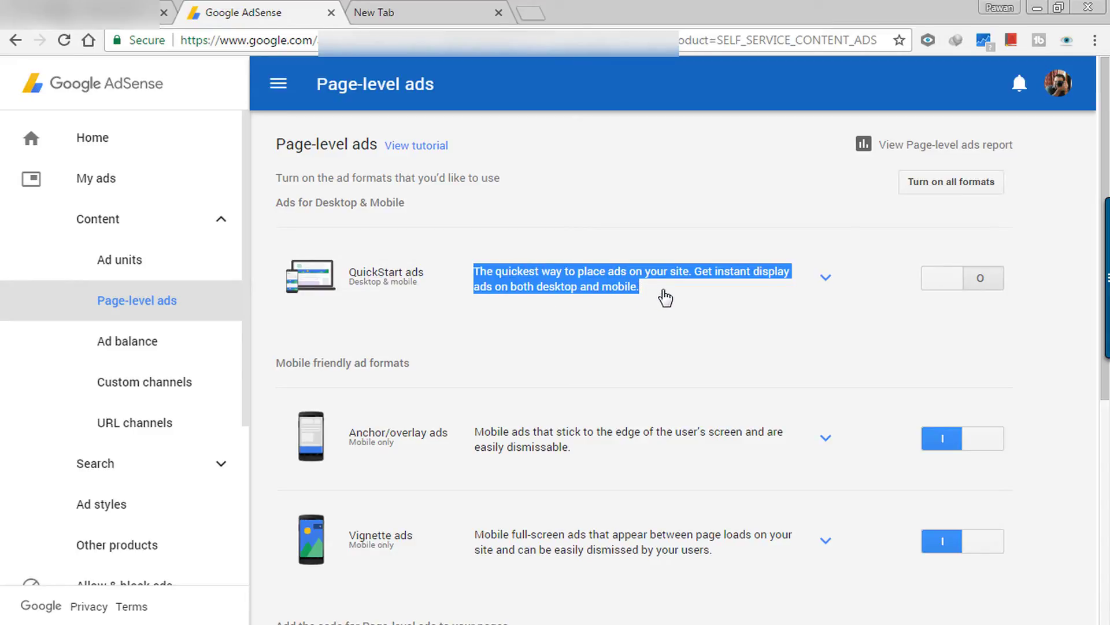
left_click(786, 322)
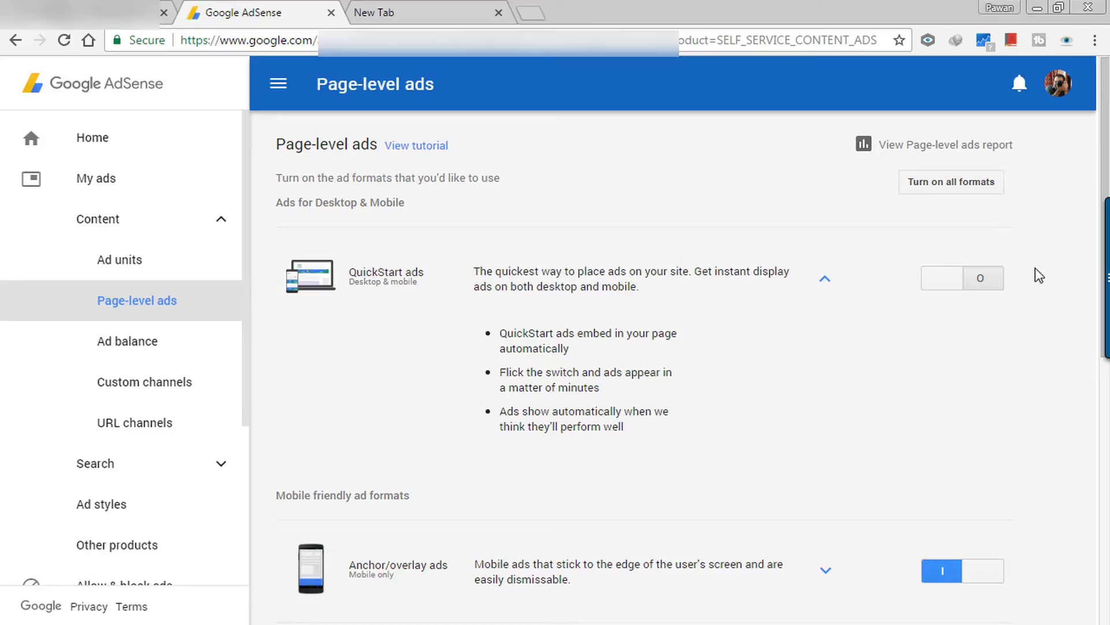
Turn QuickStart ads on, then view and dismiss the Test it out instructions.
left_click(956, 279)
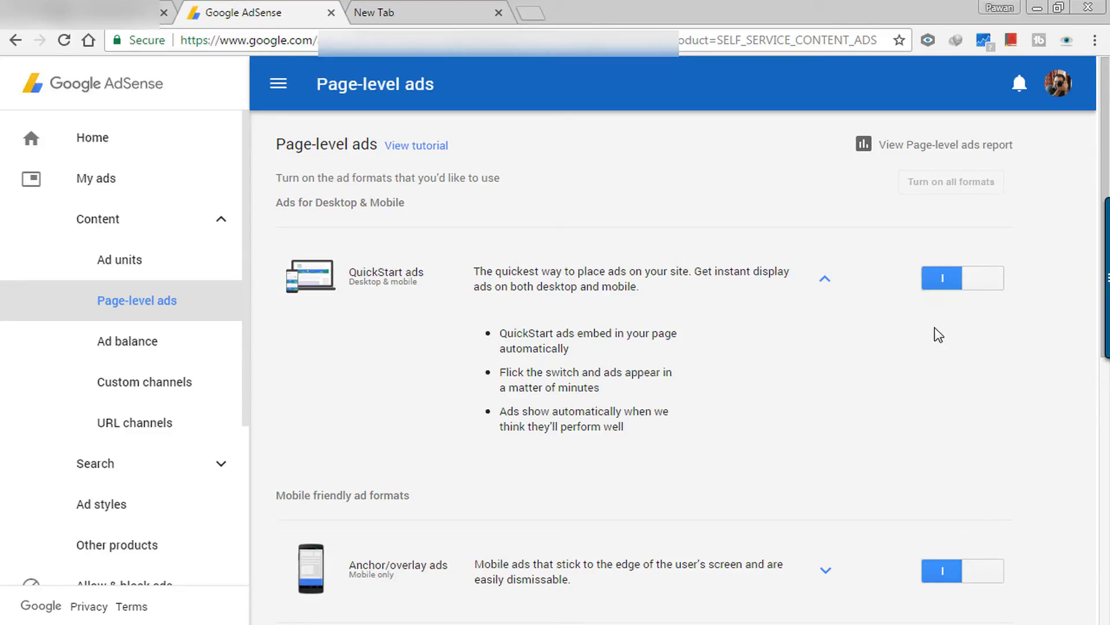
scroll(863, 320, "down", 3)
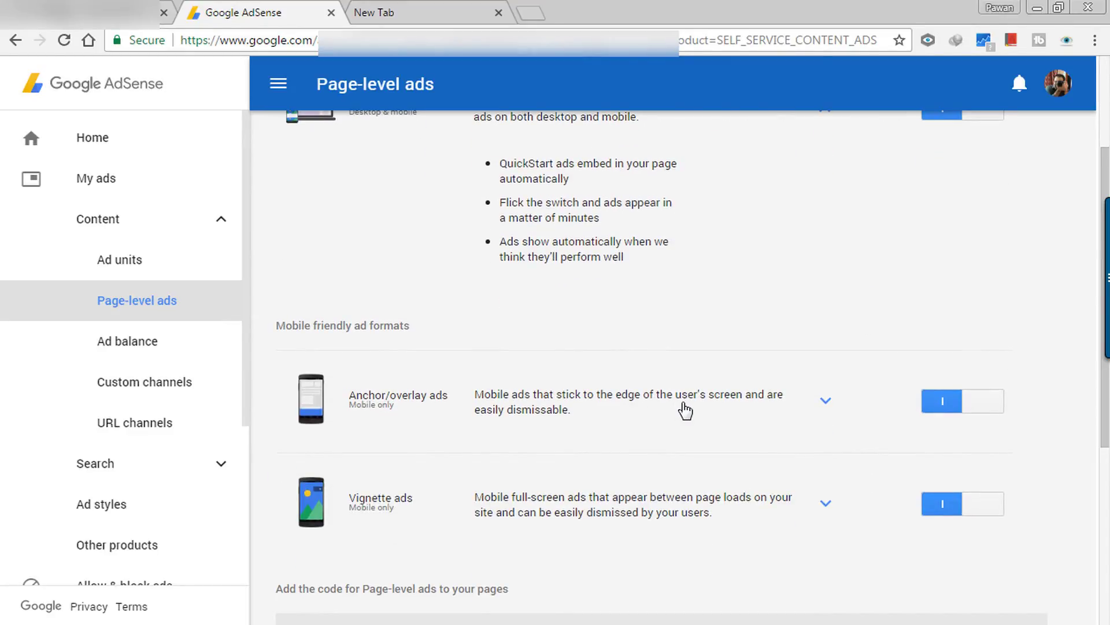
scroll(839, 296, "down", 4)
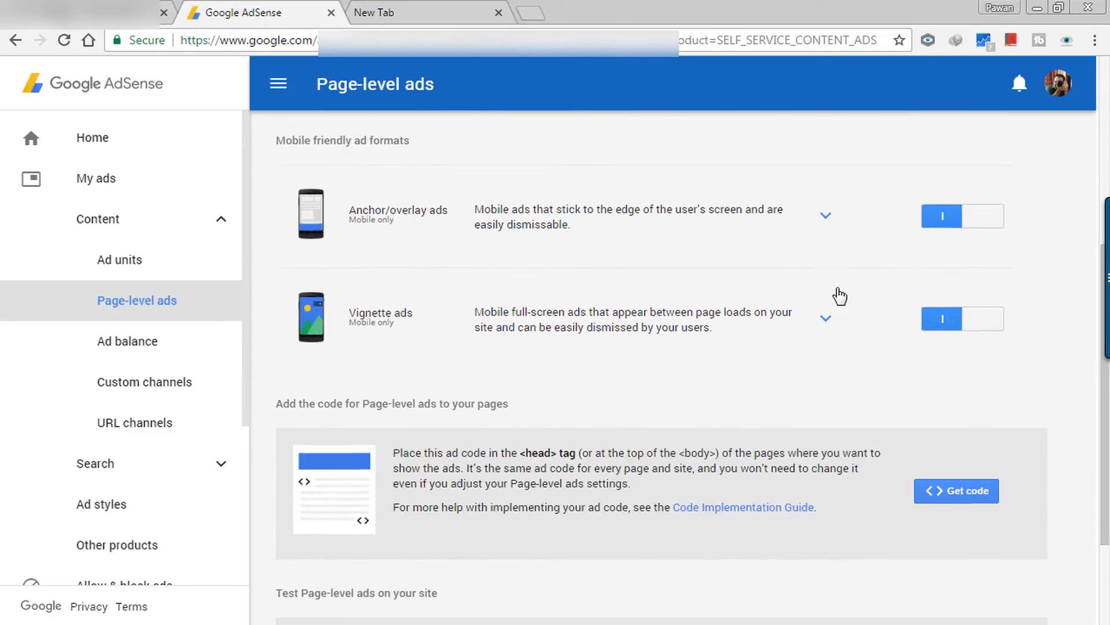
scroll(839, 296, "down", 2)
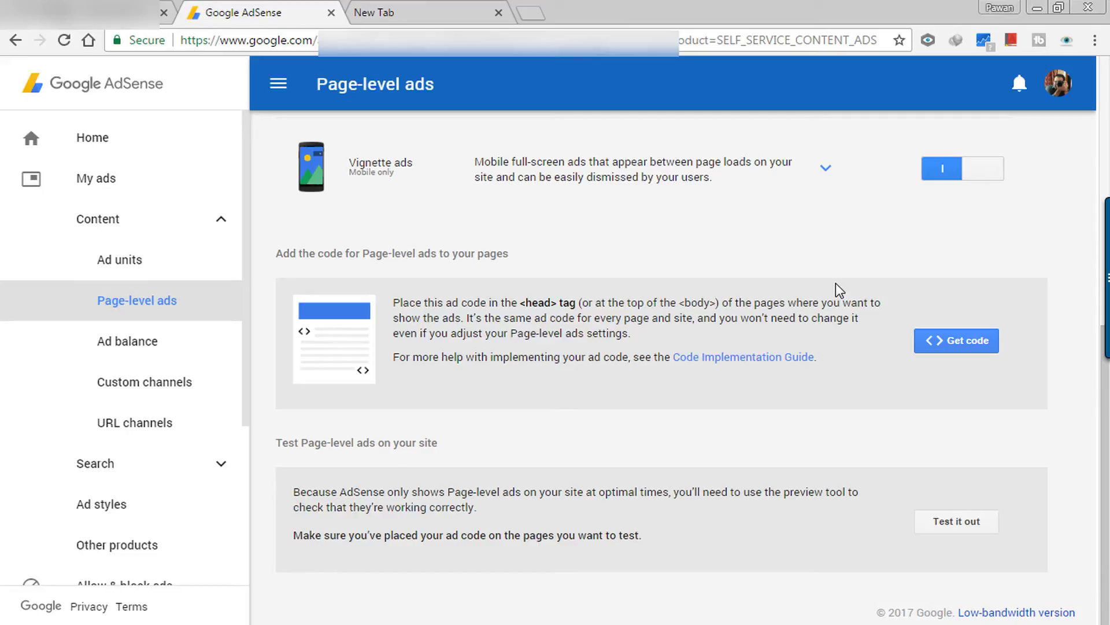
left_click(959, 522)
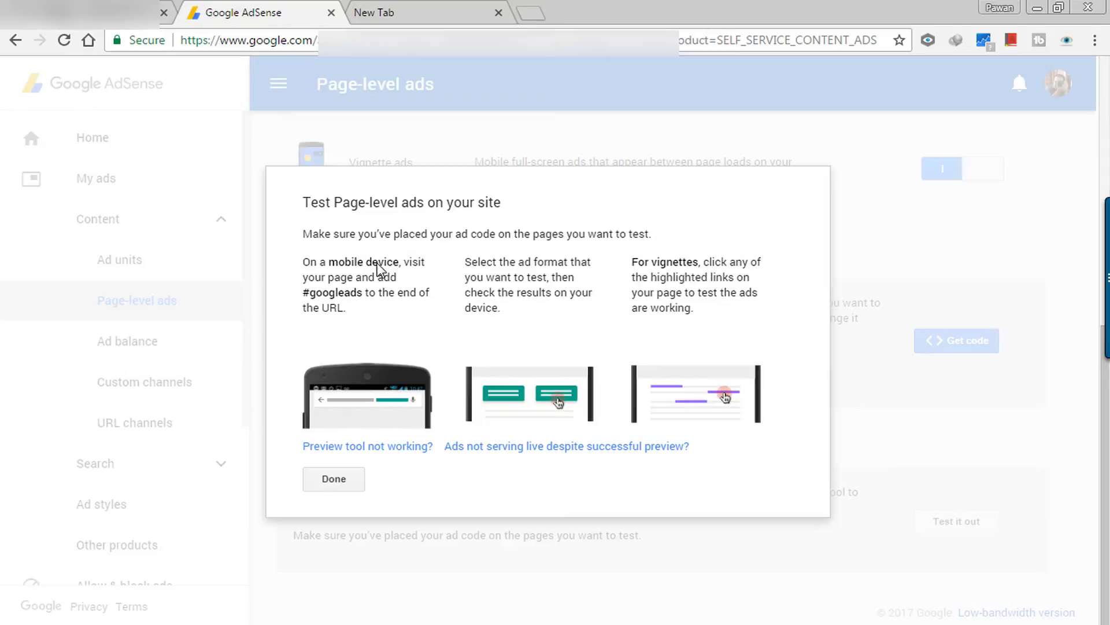
left_click(335, 480)
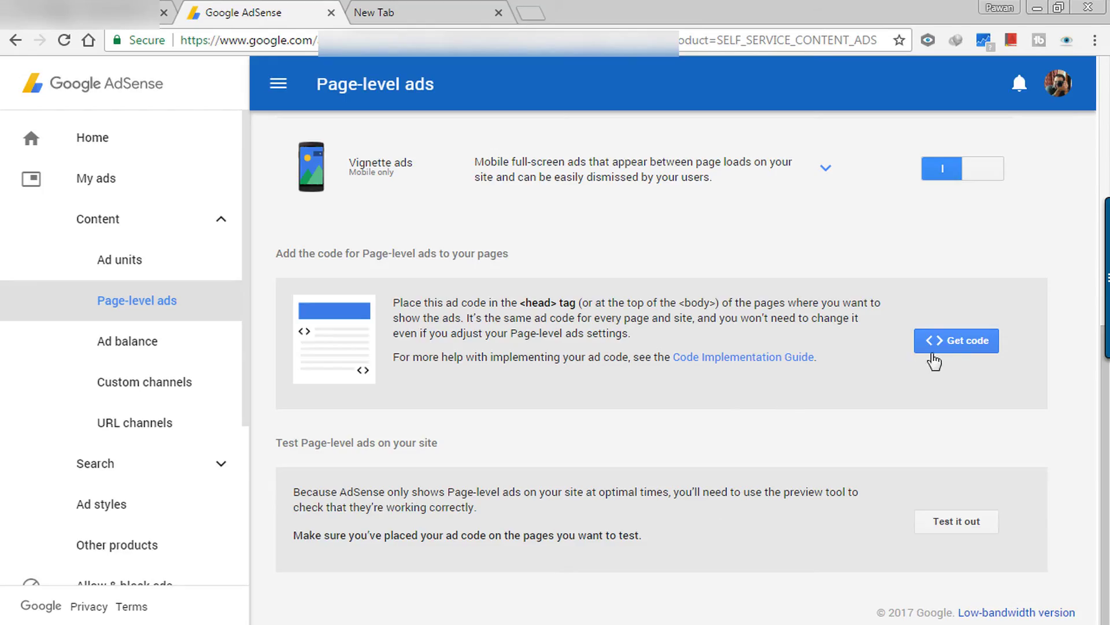
Show the page-level ad code, select all of it, and move to the WordPress theme options.
left_click(956, 342)
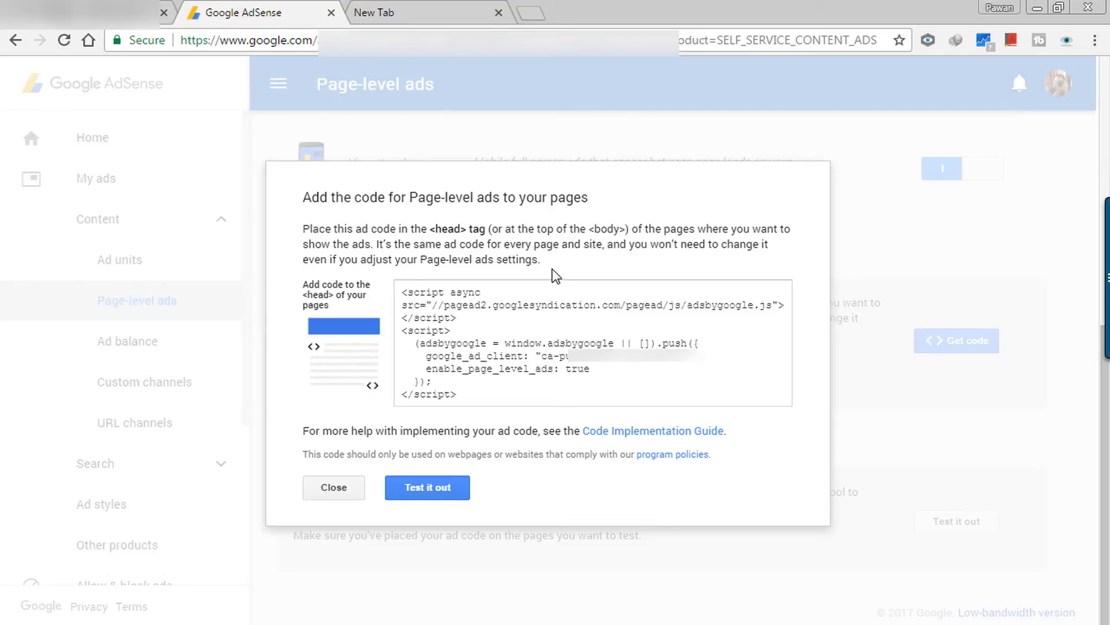
left_click(473, 373)
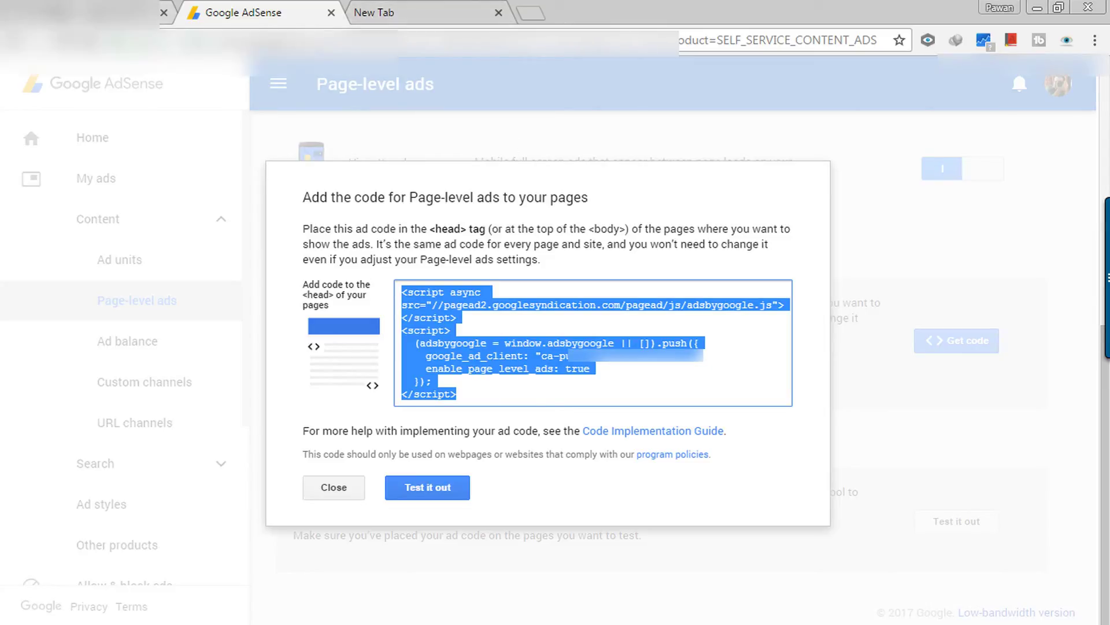
left_click(86, 12)
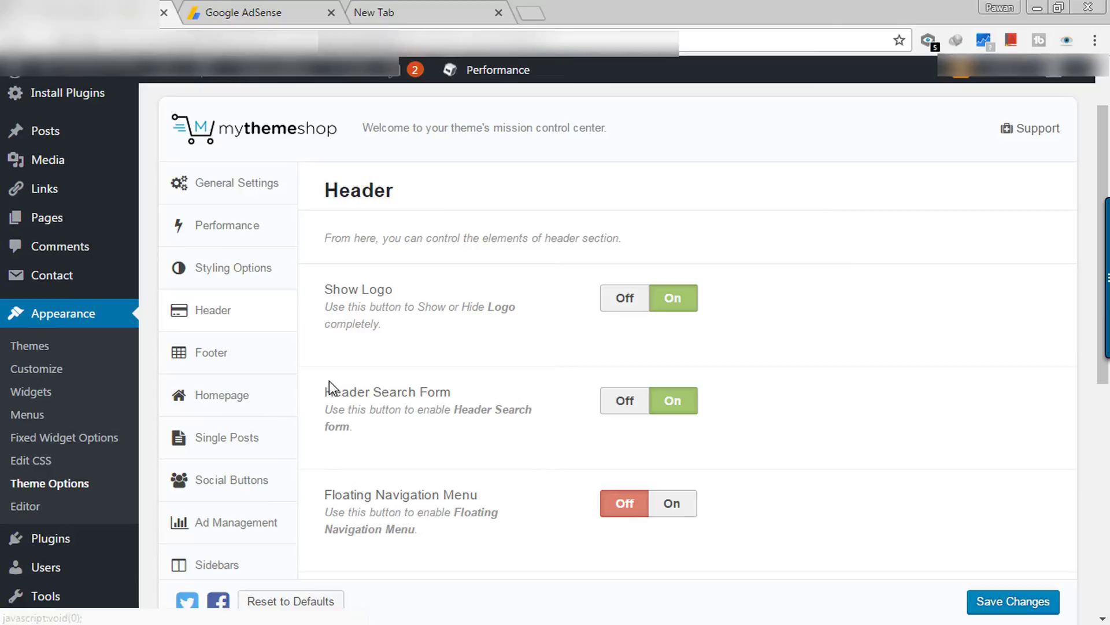
Paste the AdSense ad code into the Header Code field under General Settings.
scroll(342, 387, "down", 8)
scroll(341, 388, "up", 6)
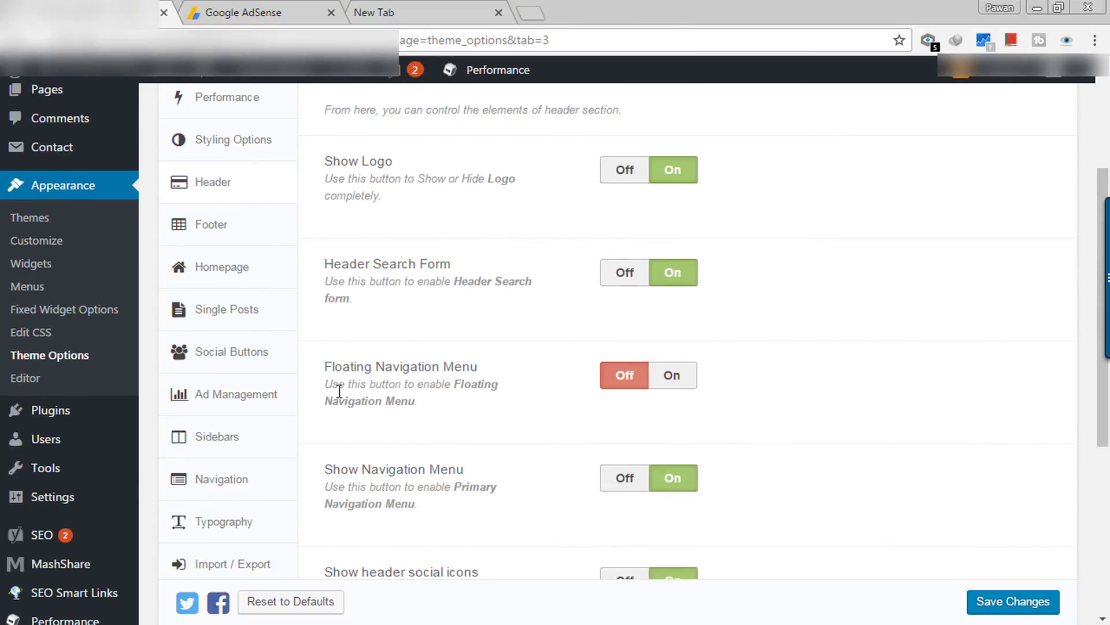
scroll(223, 194, "up", 2)
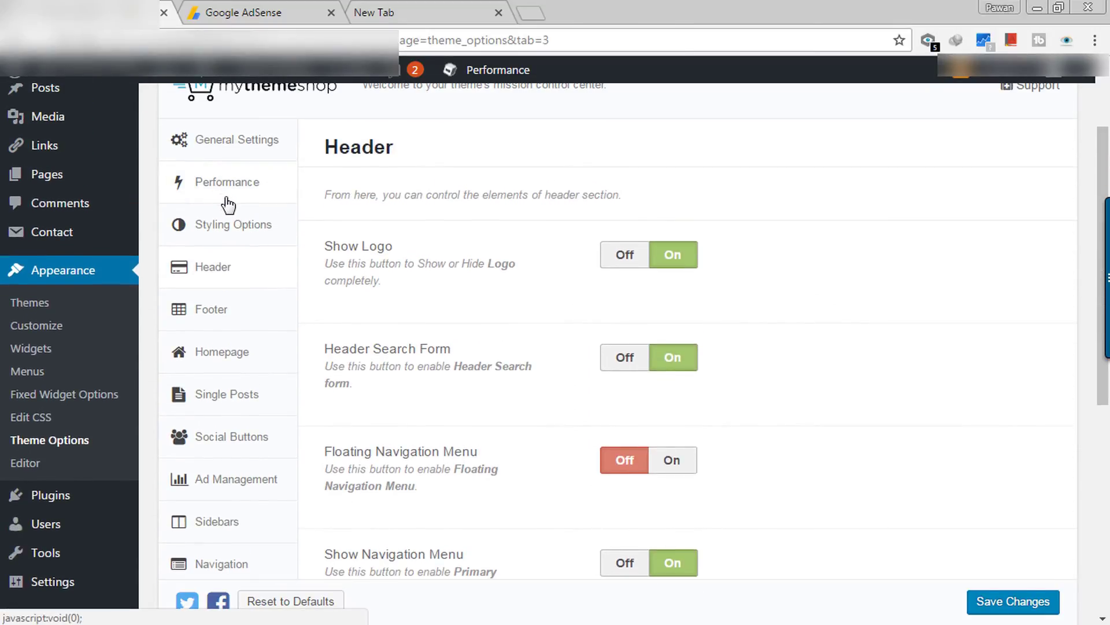
scroll(228, 204, "up", 3)
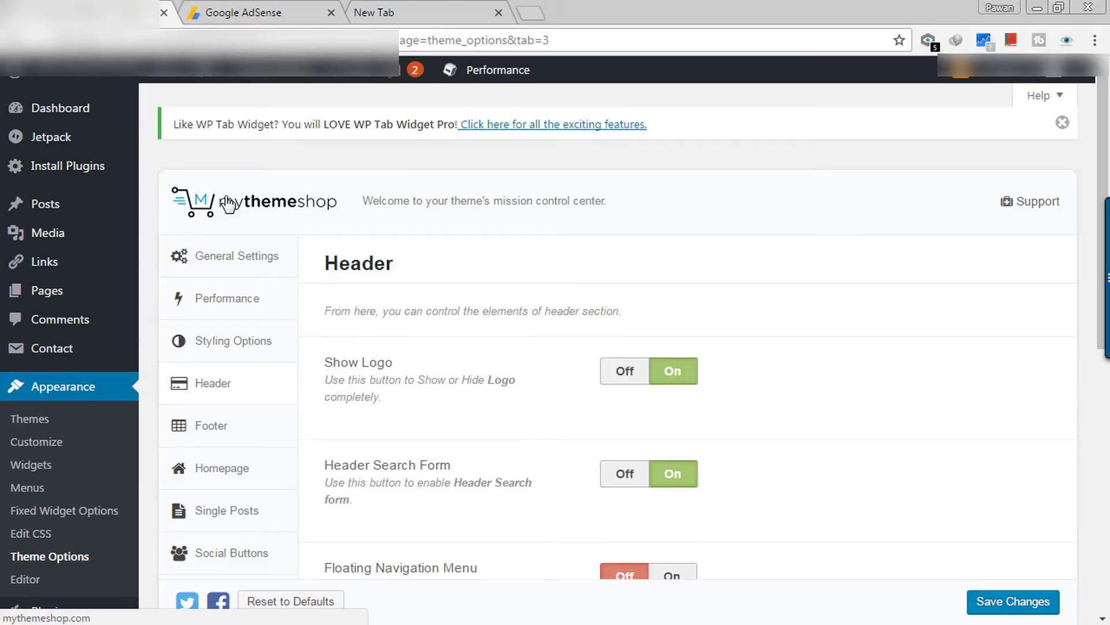
left_click(227, 258)
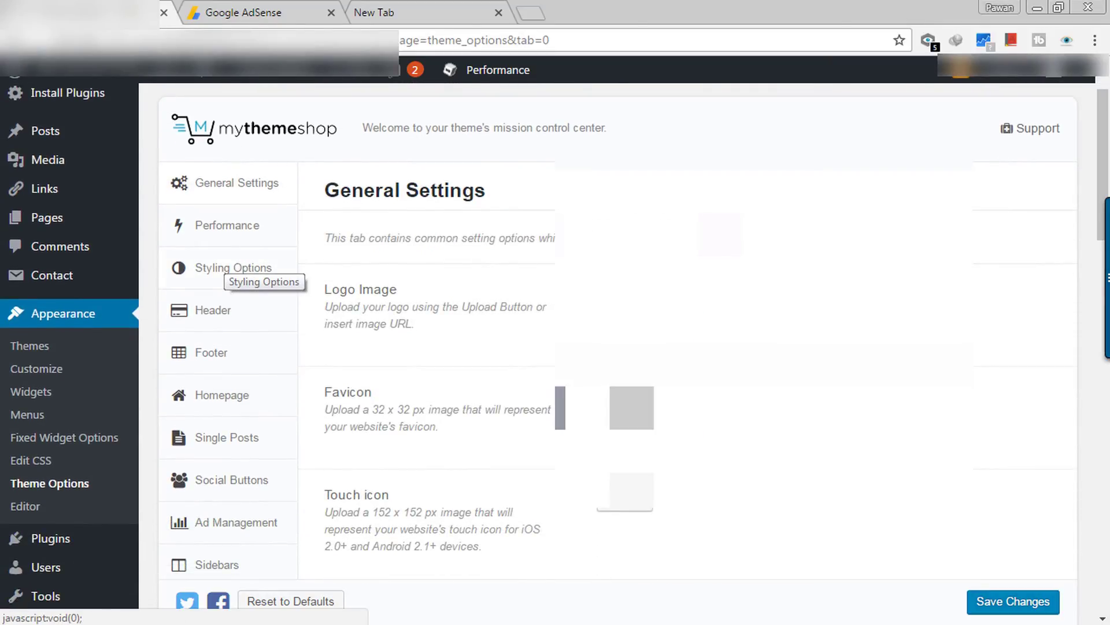
scroll(618, 347, "down", 8)
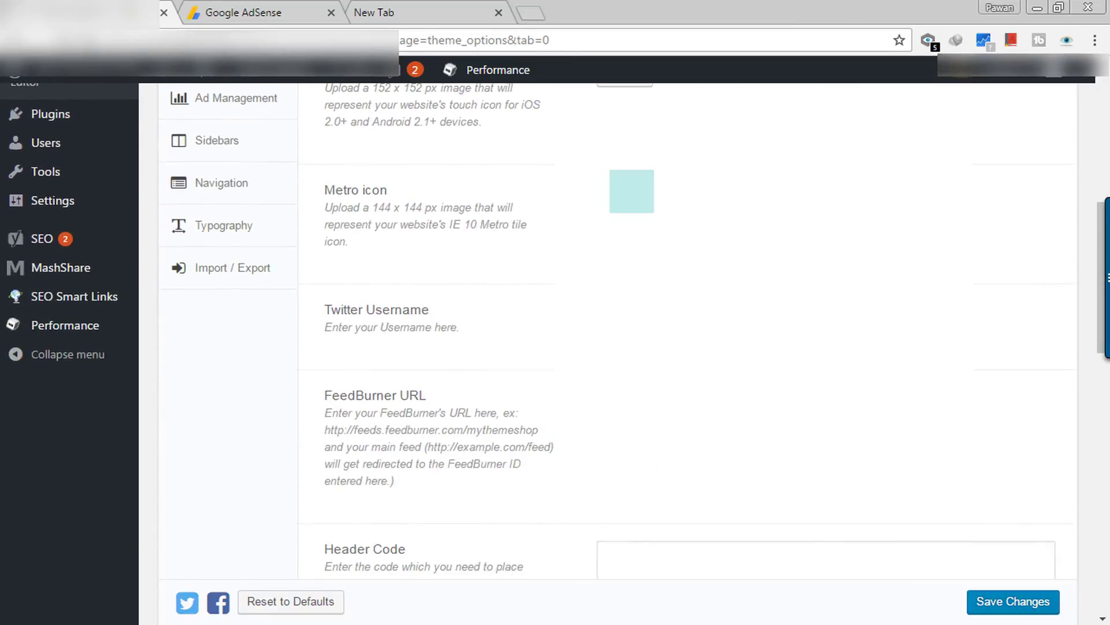
scroll(617, 347, "down", 5)
scroll(618, 347, "down", 2)
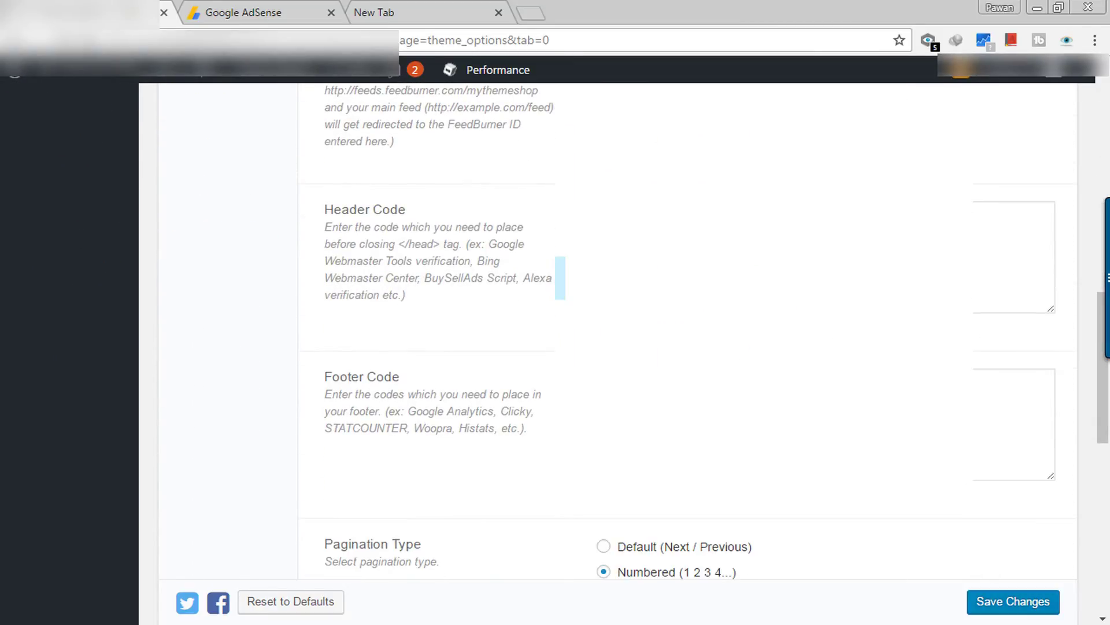
left_click(731, 255)
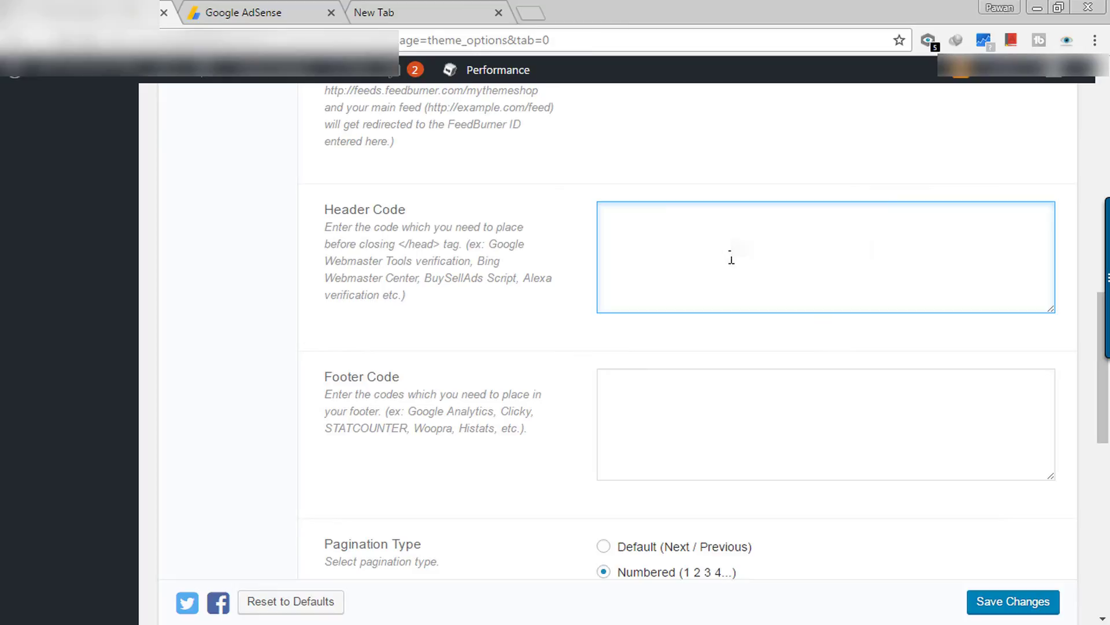
key("ctrl+v")
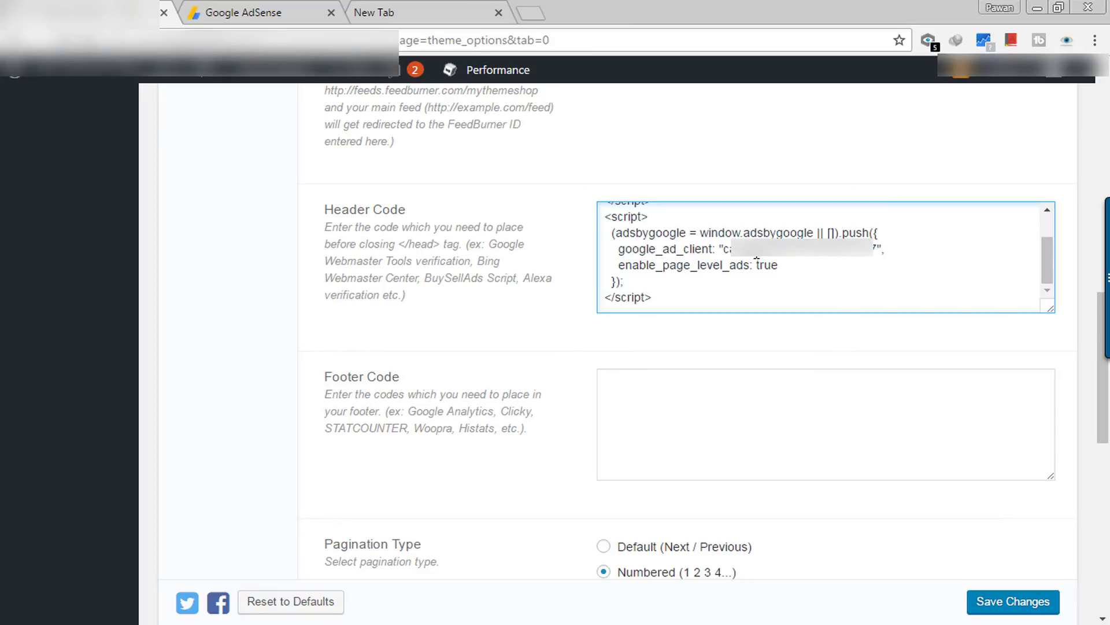
Save the theme options, confirm Settings Saved, and go back to AdSense.
scroll(773, 387, "down", 5)
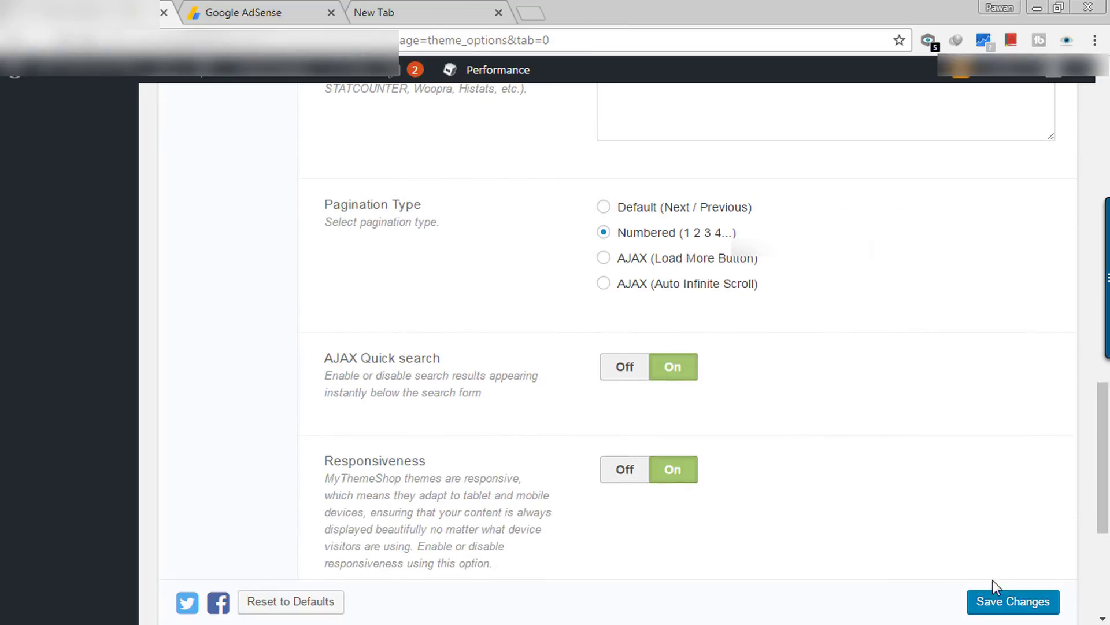
left_click(1017, 605)
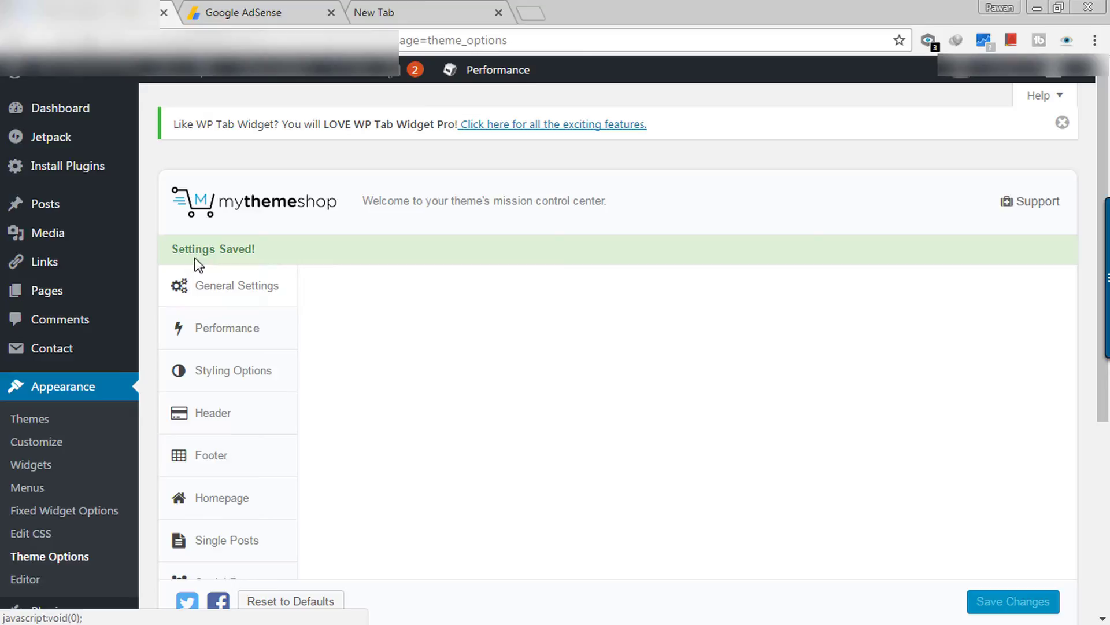
left_click_drag(171, 249, 313, 258)
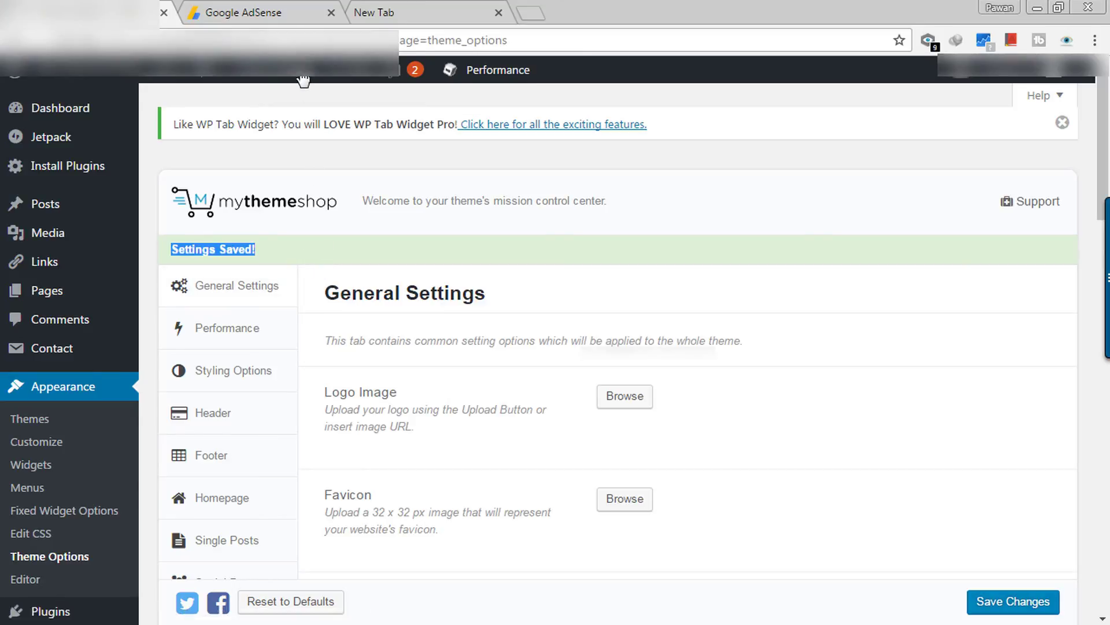
left_click(238, 13)
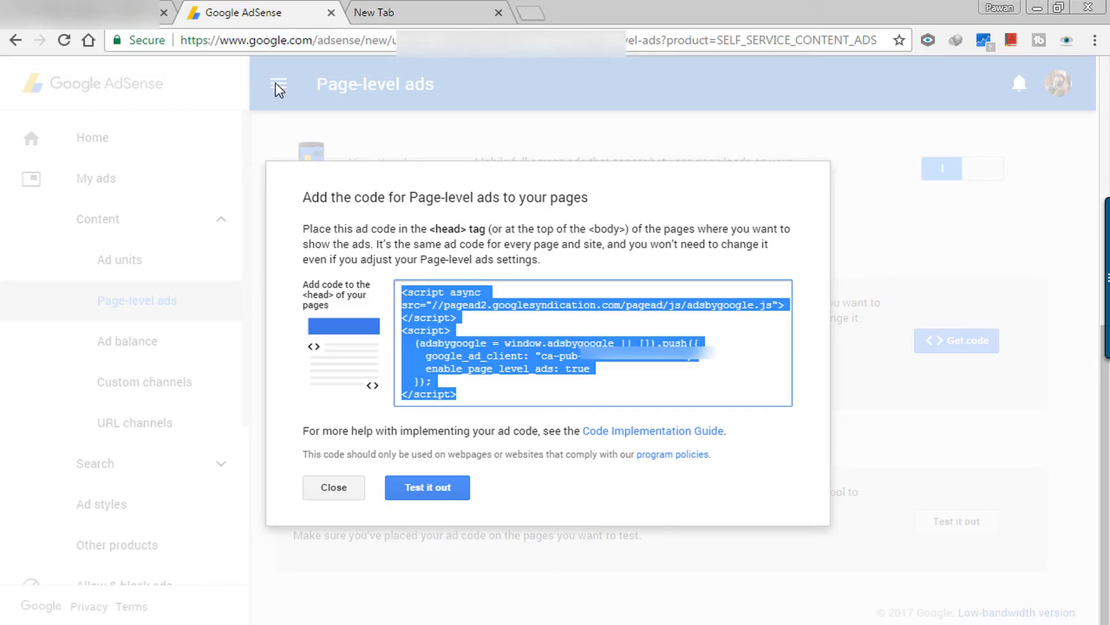
Open and dismiss the test instructions from the code dialog, returning to the Page-level ads page.
left_click(444, 492)
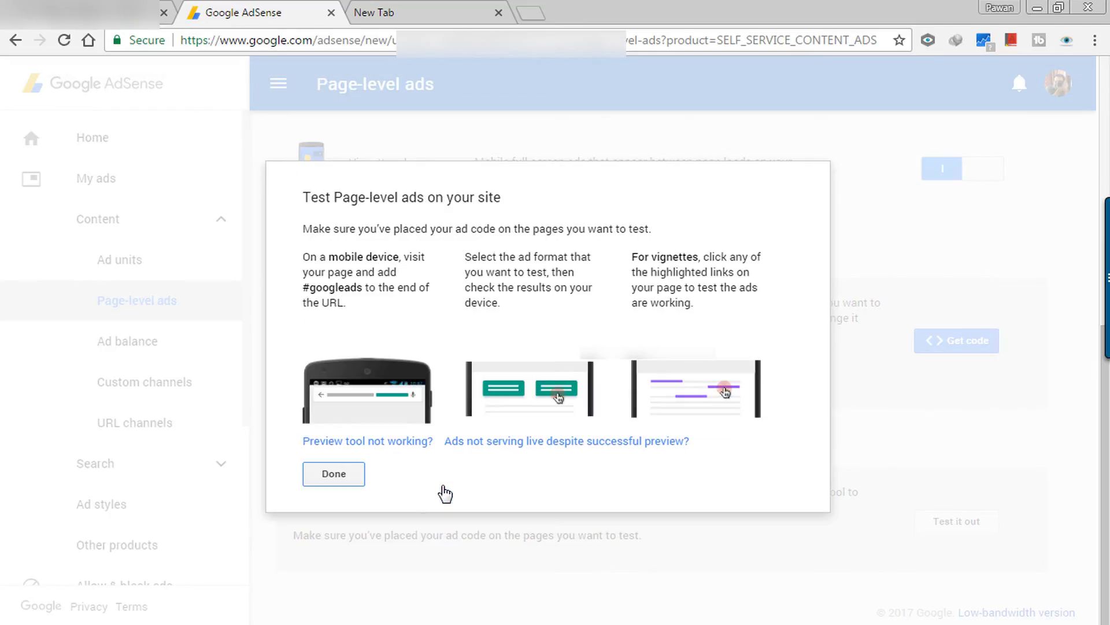
left_click(335, 475)
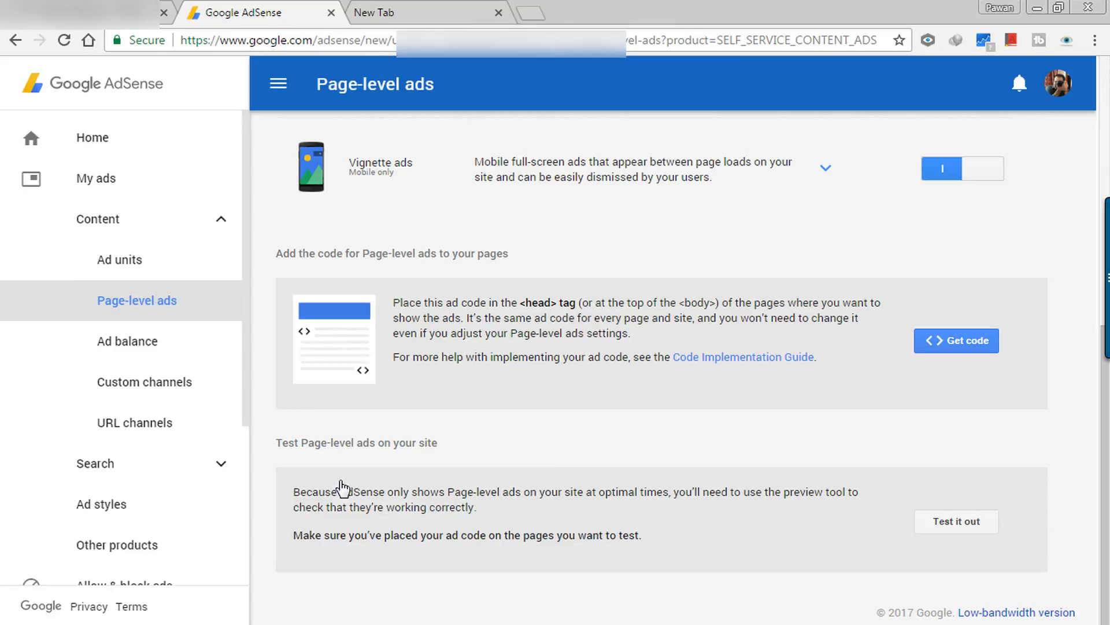
scroll(550, 419, "up", 10)
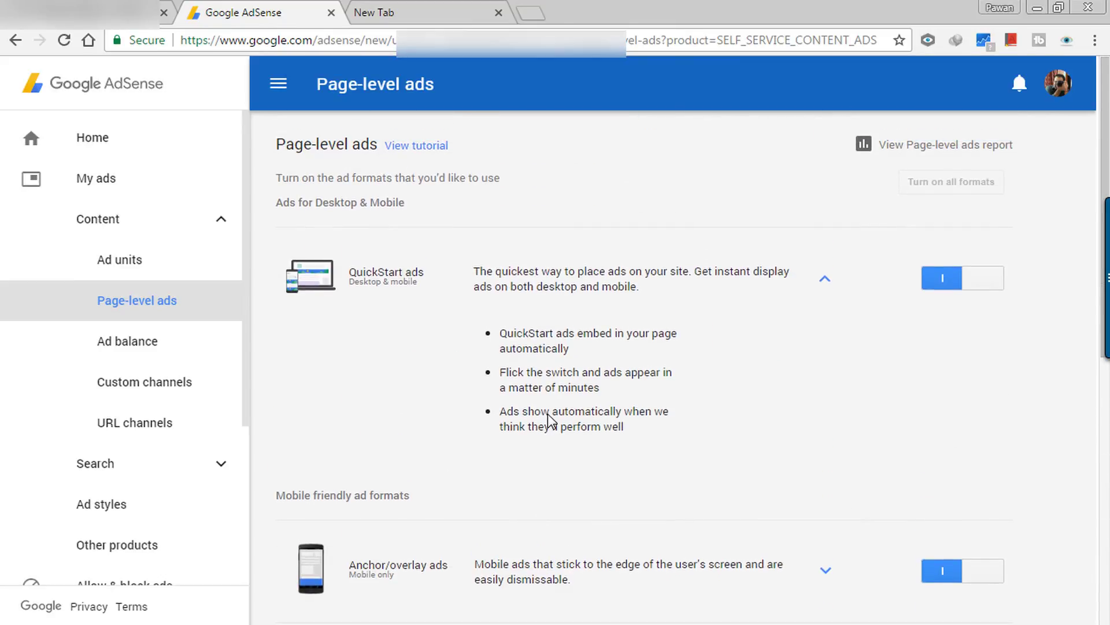